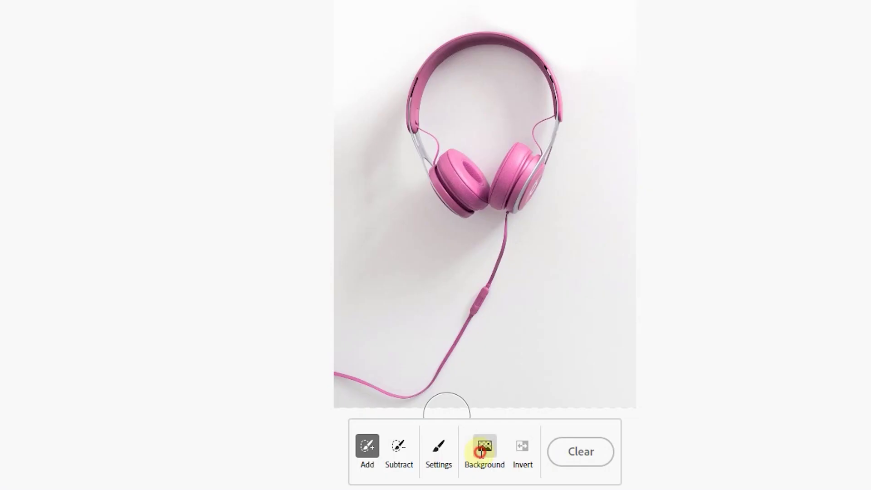
Step: Mask the backdrop, generate 'white marble table with laptop and phone', and preview the variations
click(480, 452)
click(305, 424)
text(white marble table with laptop and phone)
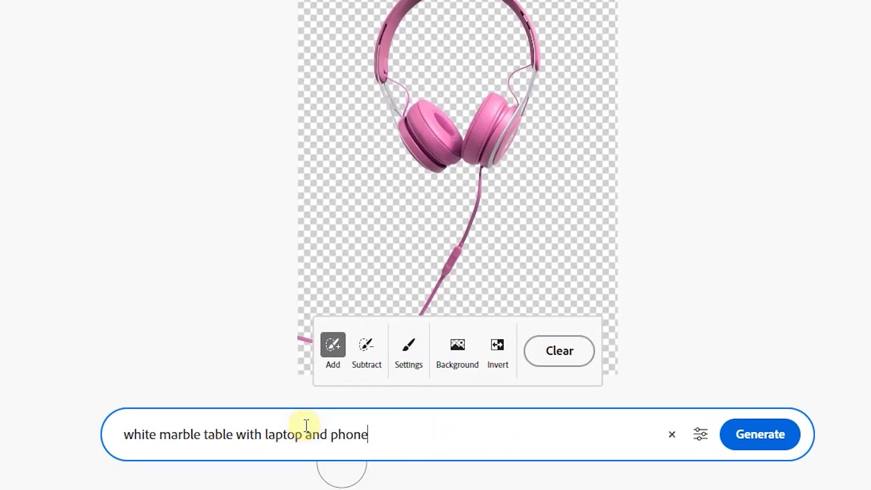
click(755, 436)
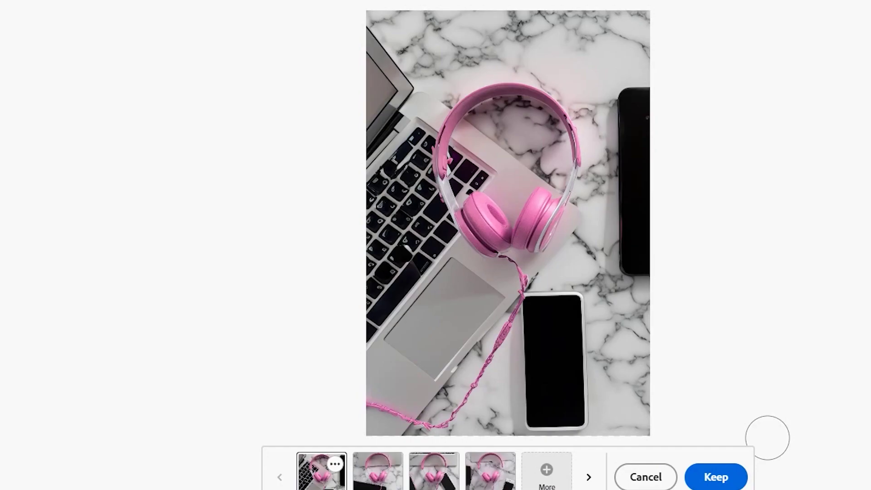
click(372, 483)
click(438, 482)
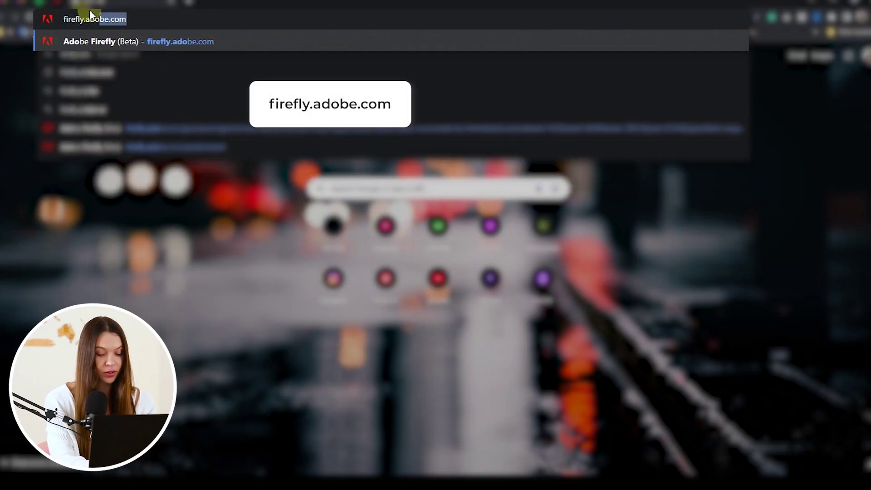
Step: Load the firefly.adobe.com website from the address bar
key(Return)
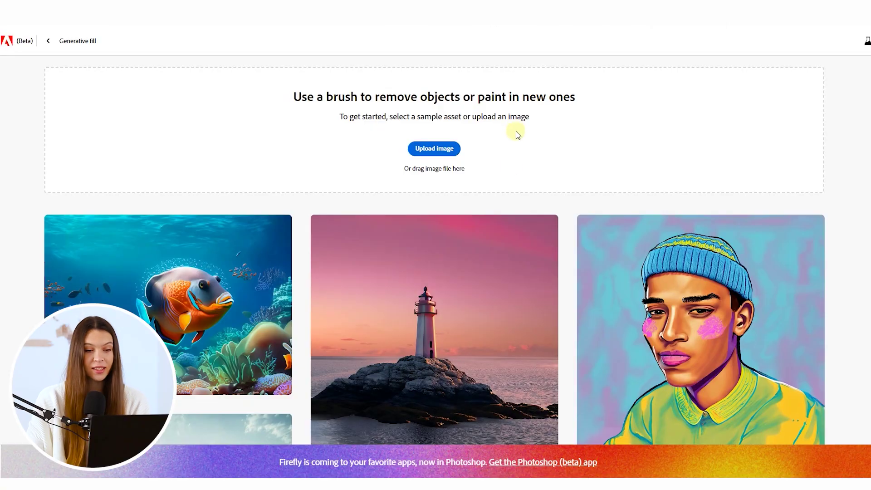
Step: Upload the Headphones image into Generative fill and mask out its background
click(441, 151)
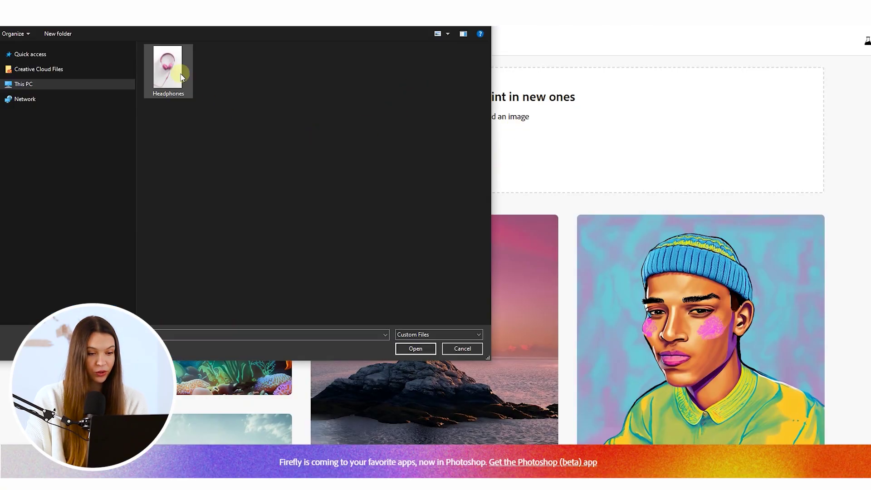
double_click(167, 67)
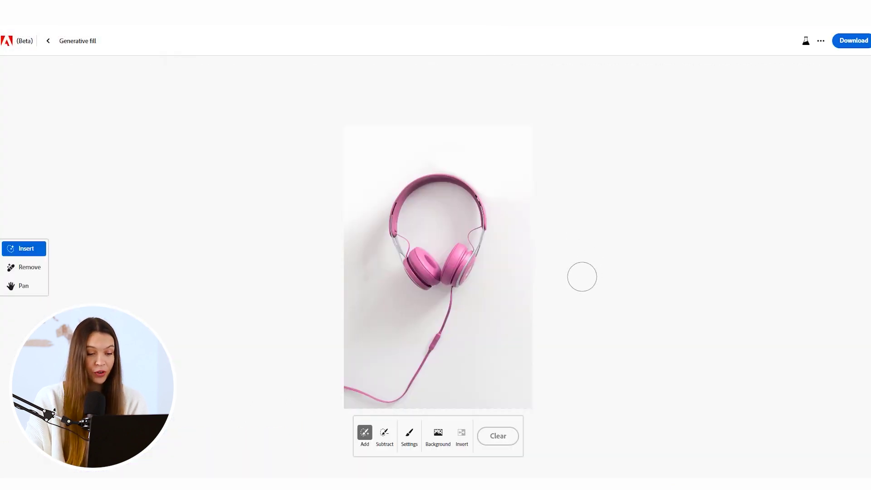
click(436, 434)
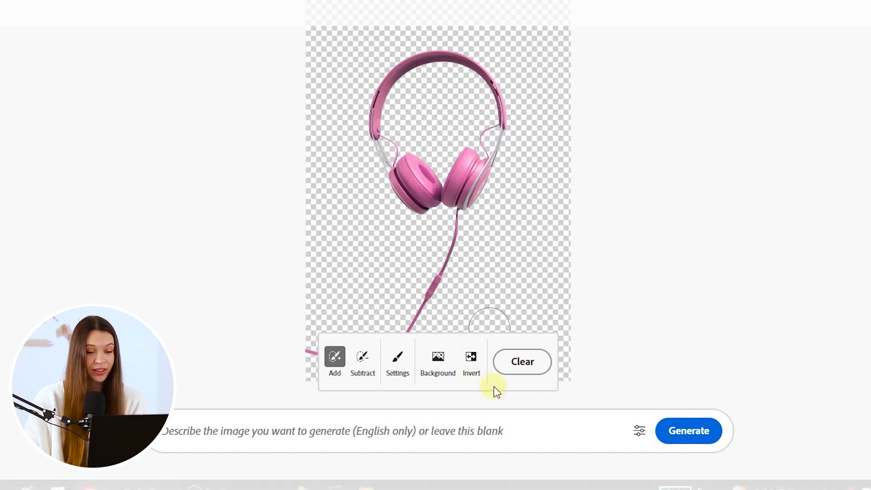
Step: Clear and redo the background mask, brushing back the shadow patch beside the left ear cup
click(527, 368)
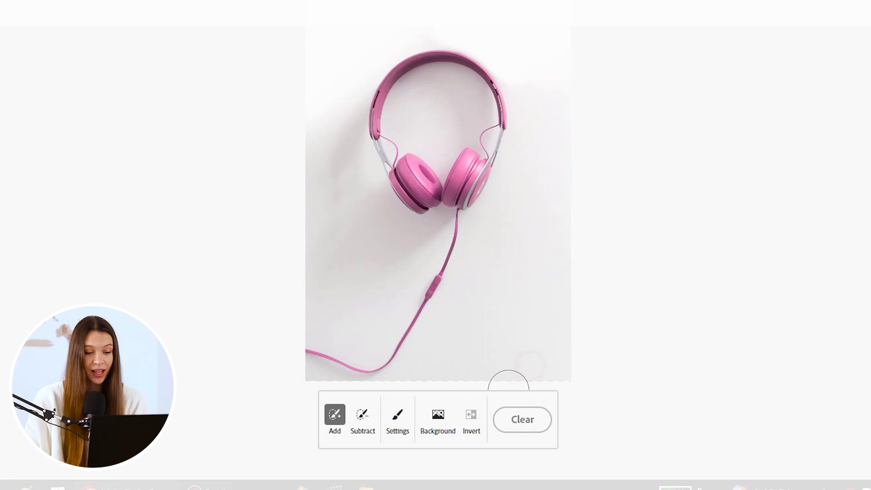
click(425, 367)
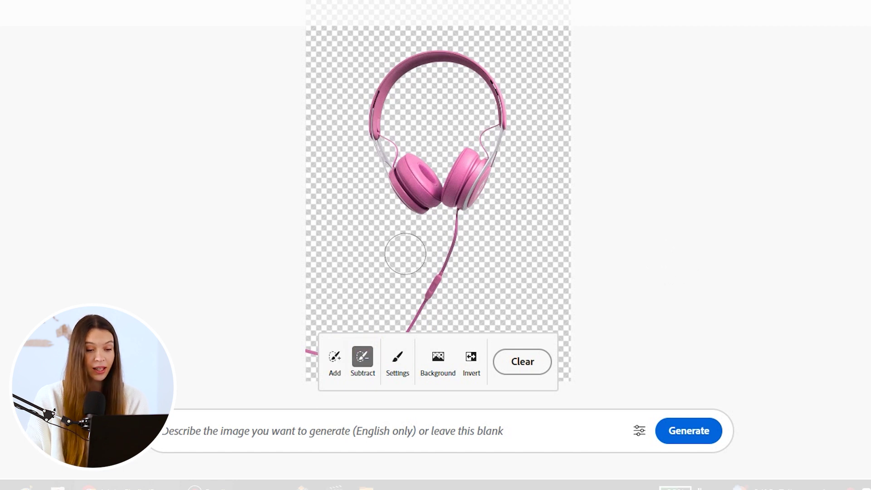
drag(378, 220, 411, 215)
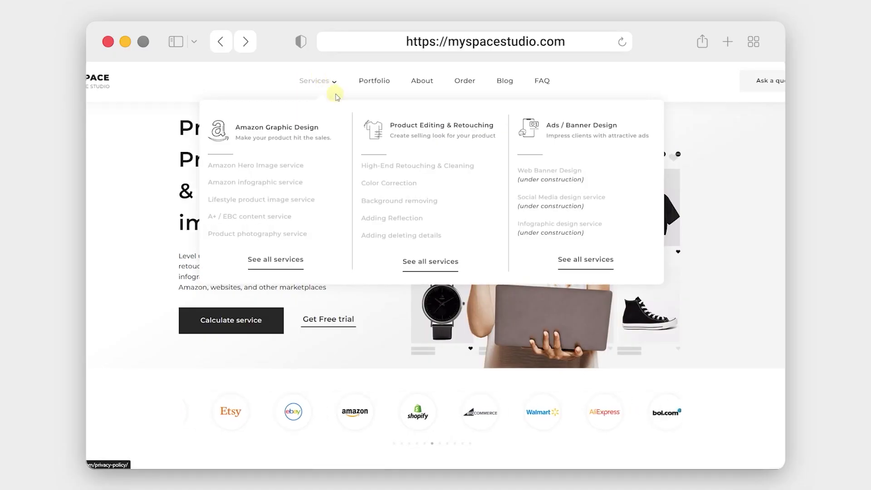
Step: Open the Background removal service page and scroll down to its Send Request button
click(399, 200)
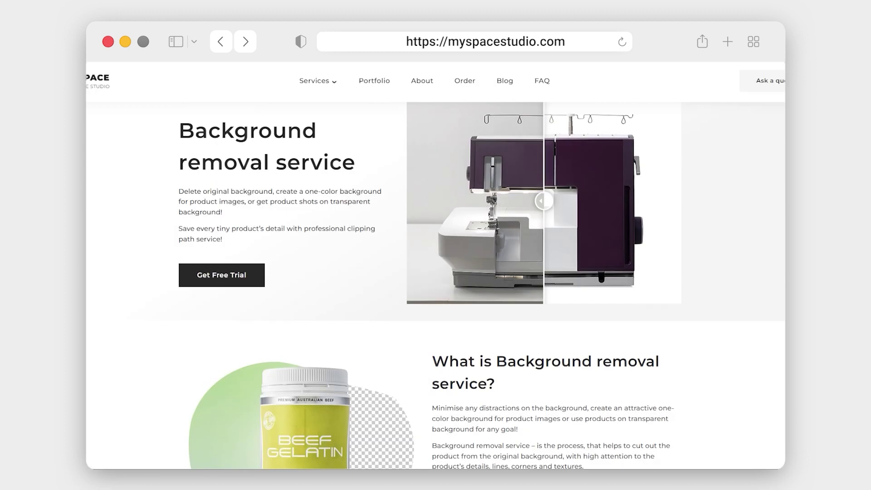
scroll(481, 286, down, 1)
scroll(627, 278, down, 3)
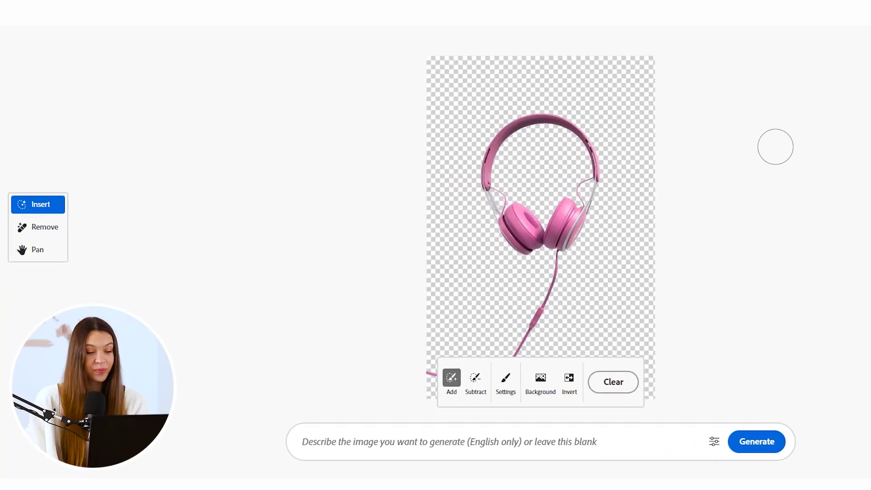
Step: Paste 'white marble table with laptop and phone' as the prompt and generate backgrounds
click(352, 443)
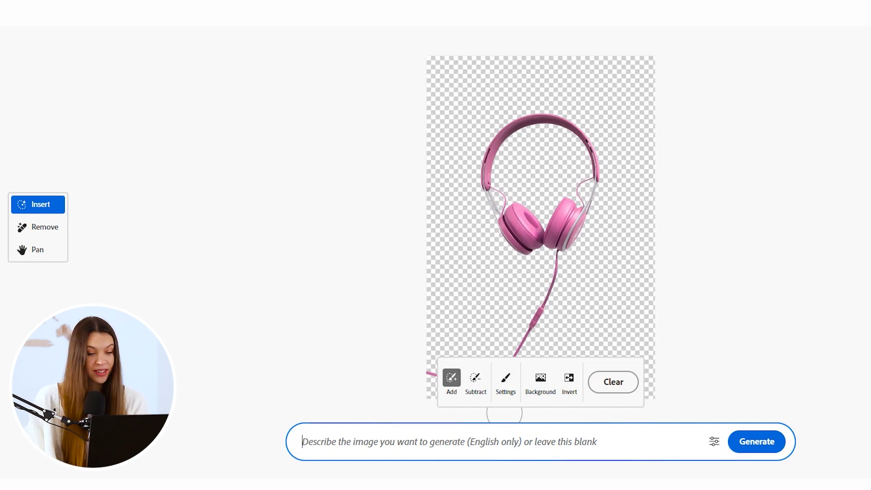
text(white marble table with laptop and phone)
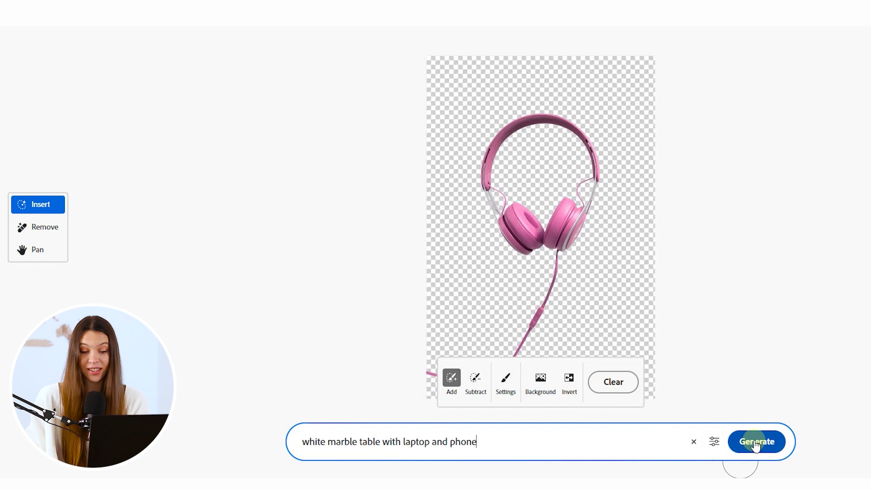
click(757, 441)
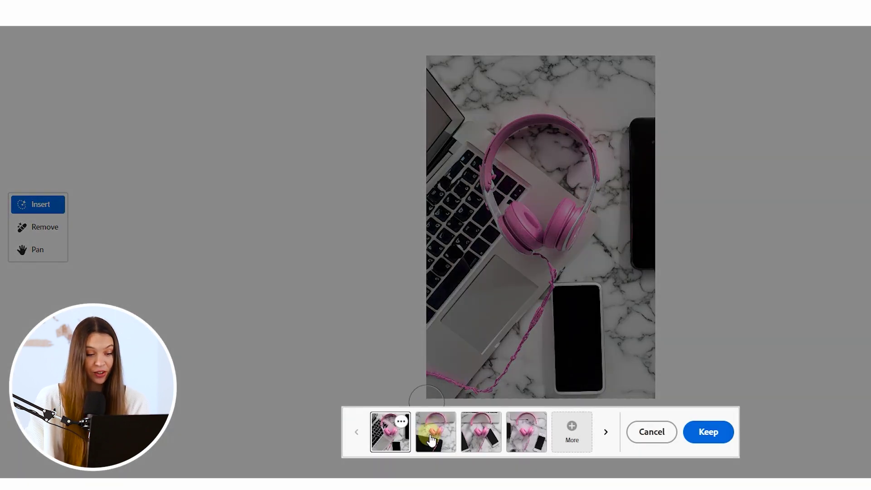
Step: Compare the four generated marble-table background variations
click(432, 439)
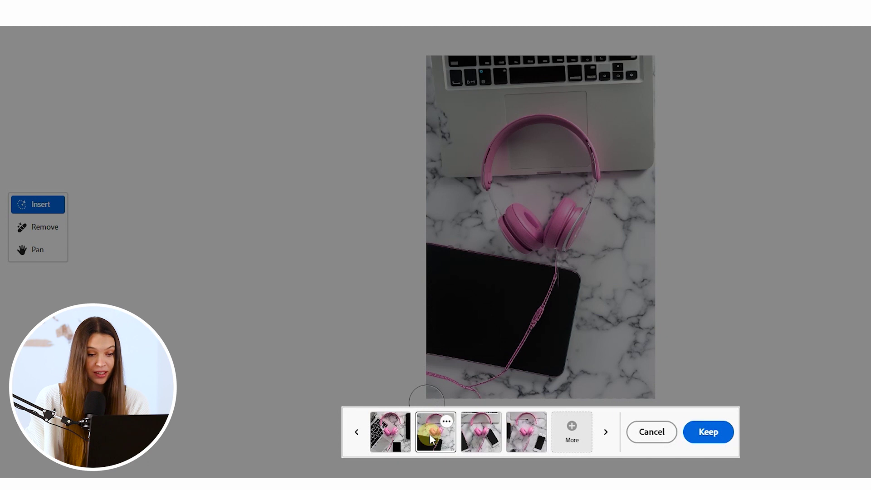
click(481, 438)
click(527, 437)
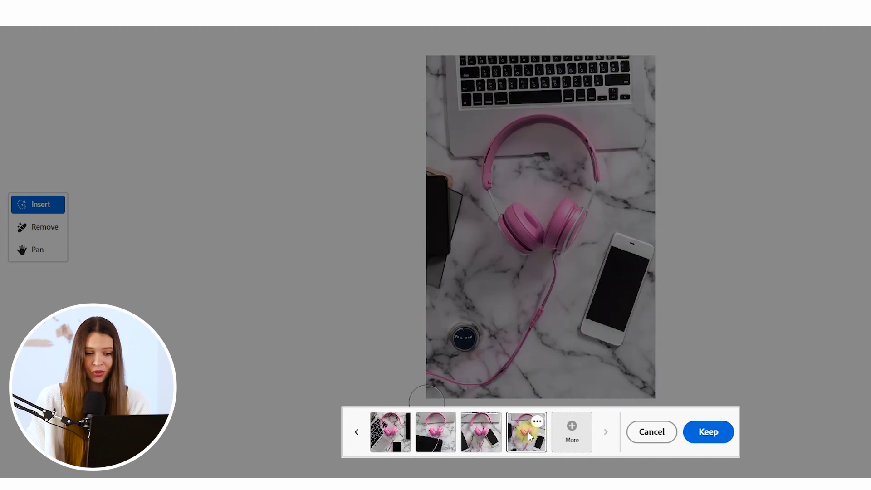
click(481, 436)
click(429, 439)
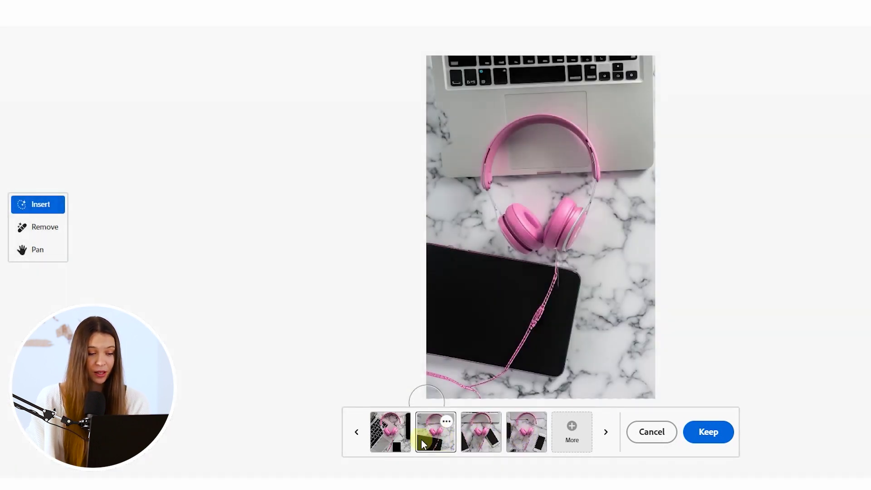
click(393, 441)
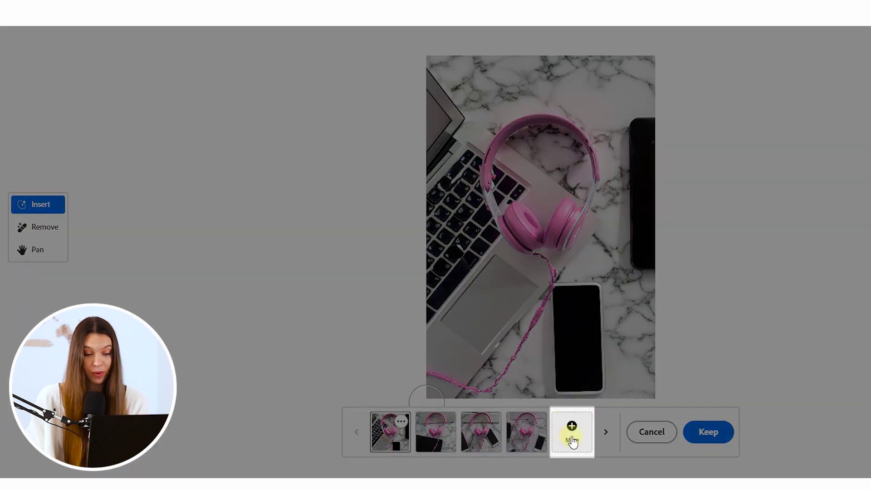
Step: Generate a fresh set of background variations and preview each of them
click(572, 438)
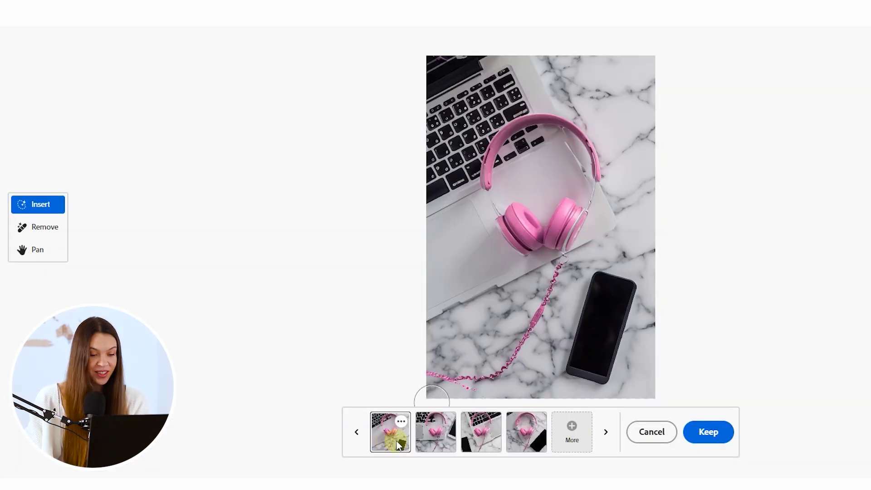
click(441, 441)
click(476, 444)
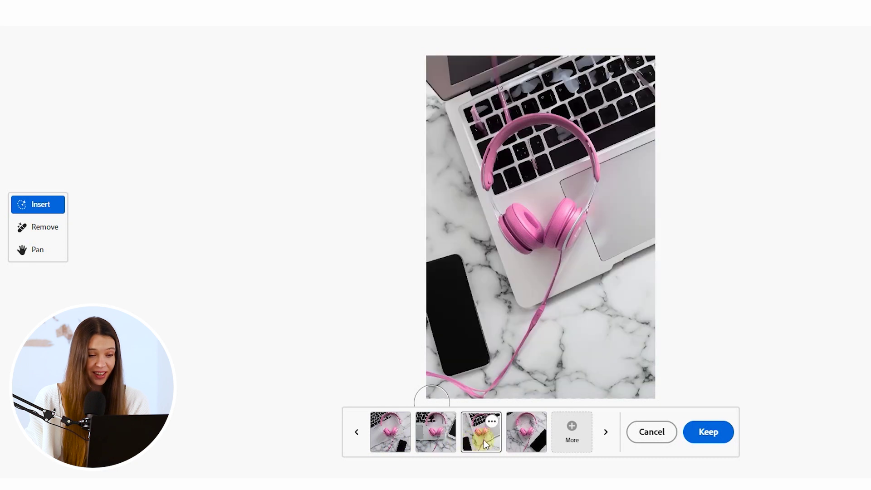
click(532, 439)
click(475, 437)
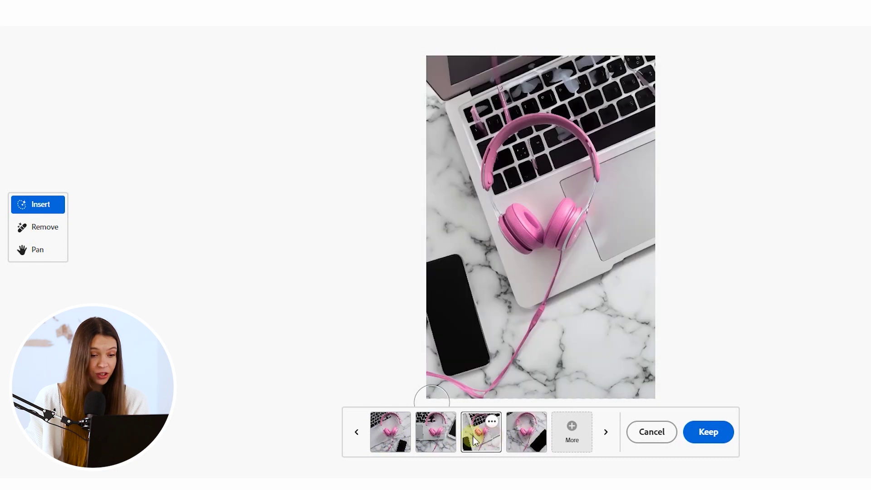
click(408, 426)
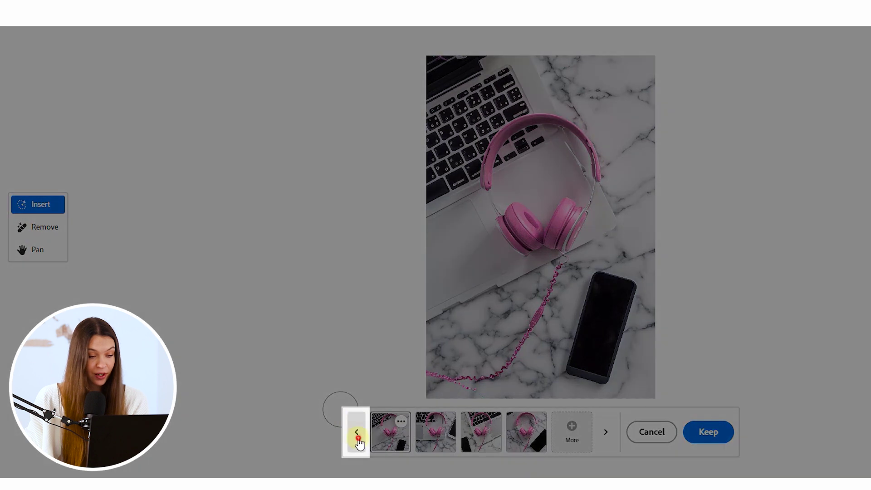
Step: Return to the earlier set and select the third variation with phones on both sides
click(358, 437)
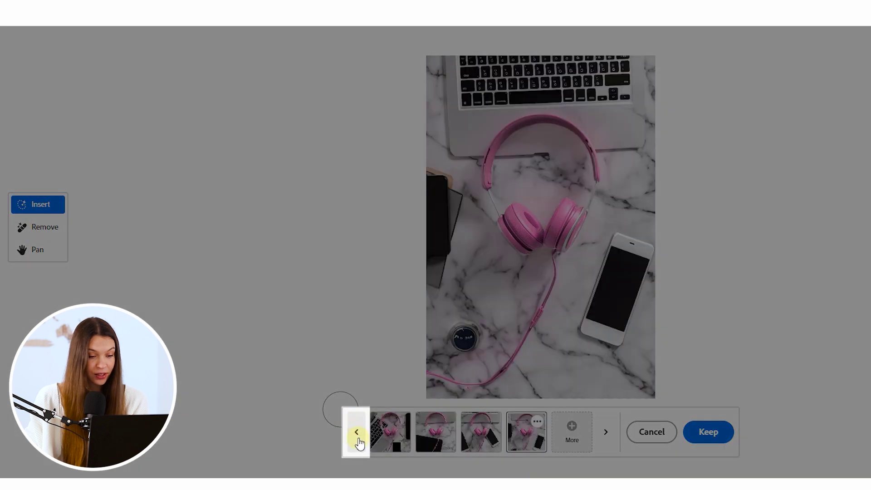
click(391, 440)
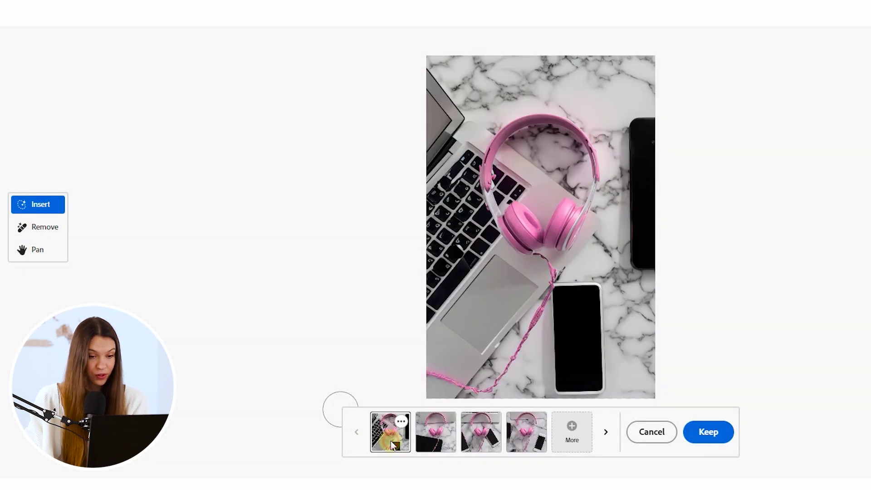
click(427, 447)
click(477, 435)
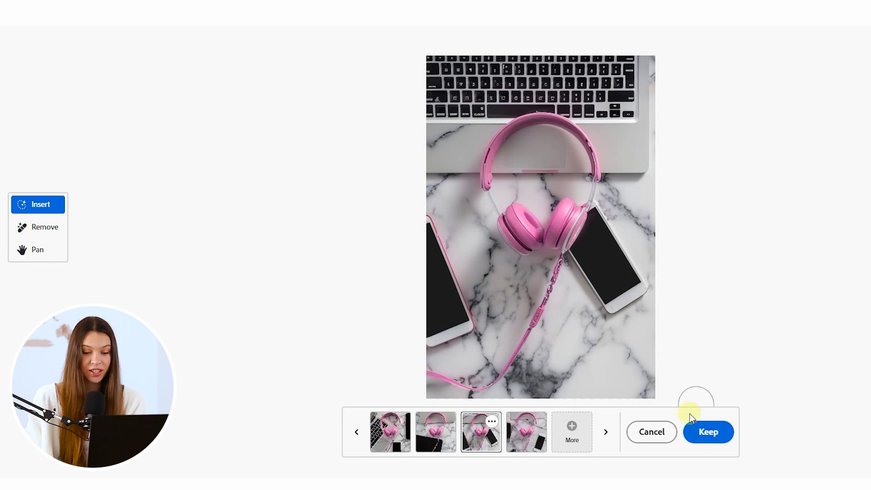
Step: Keep the chosen background, then mask a marble patch near the bottom and generate a key there
click(699, 427)
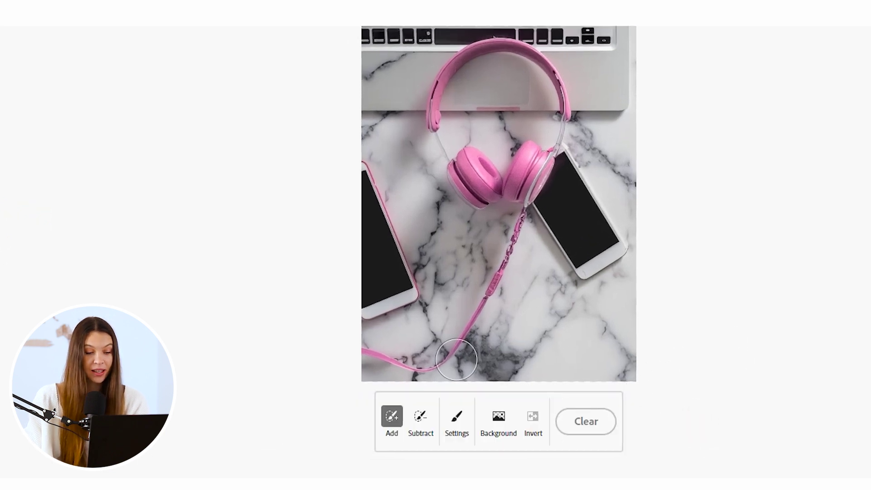
click(438, 420)
mouse_move(559, 321)
mouse_down()
mouse_move(620, 319)
mouse_move(544, 318)
mouse_move(612, 314)
mouse_up()
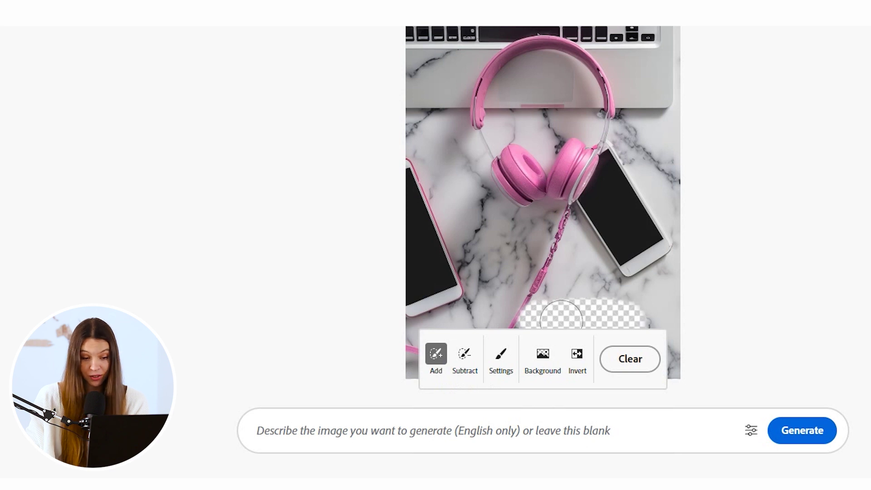
click(364, 433)
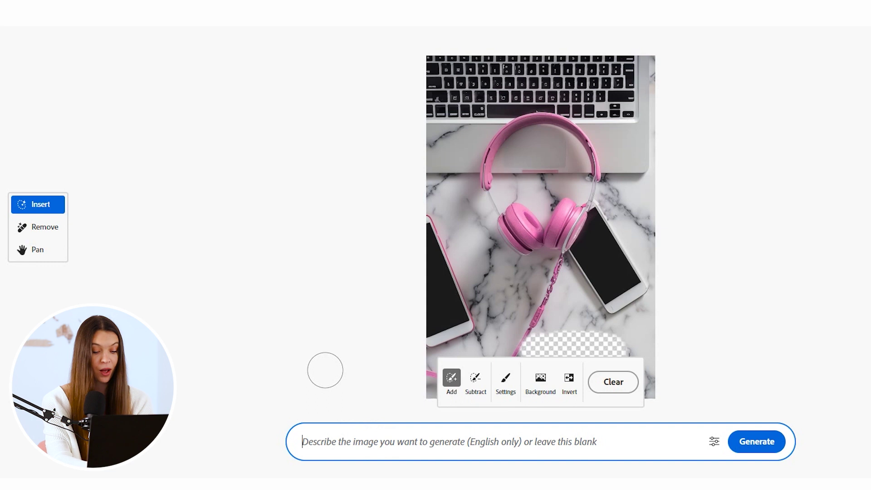
text(car key)
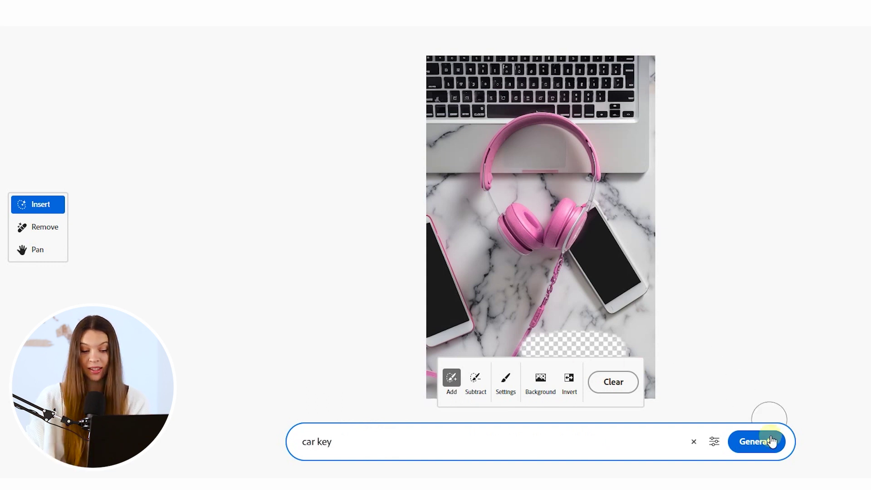
click(764, 439)
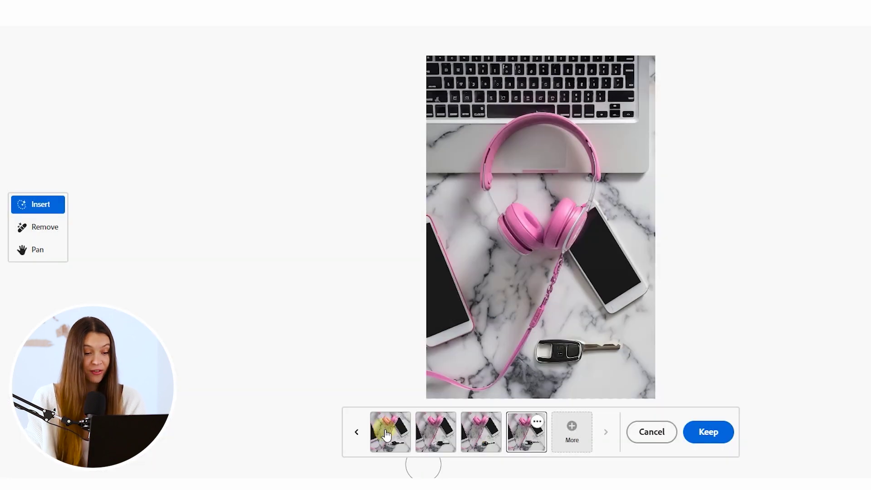
Step: Compare the second, third and fourth generated keys, ending on the fourth key fob
click(429, 433)
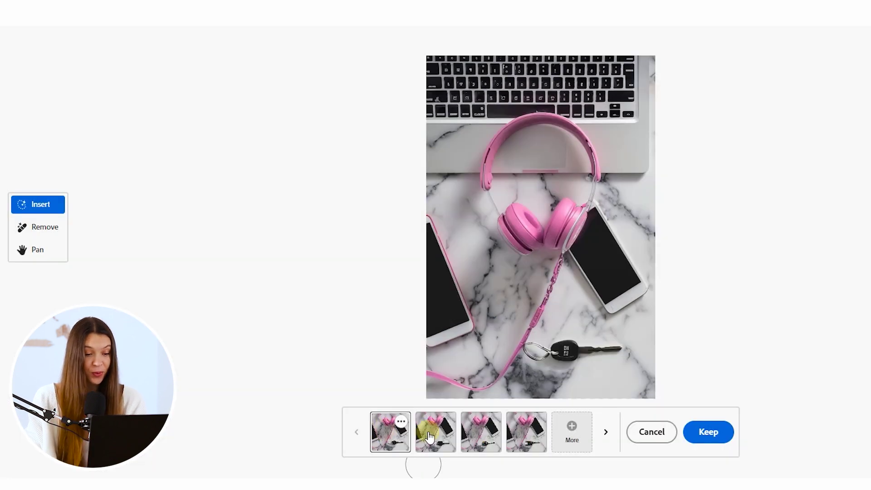
click(480, 434)
click(518, 436)
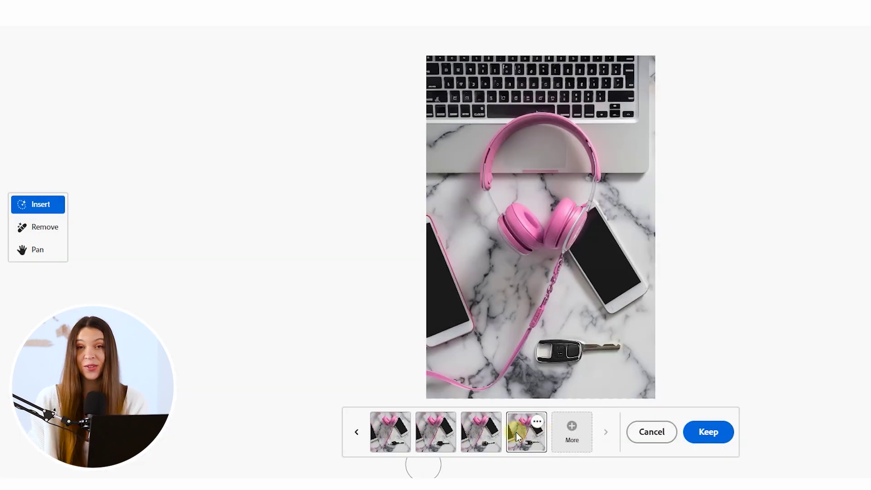